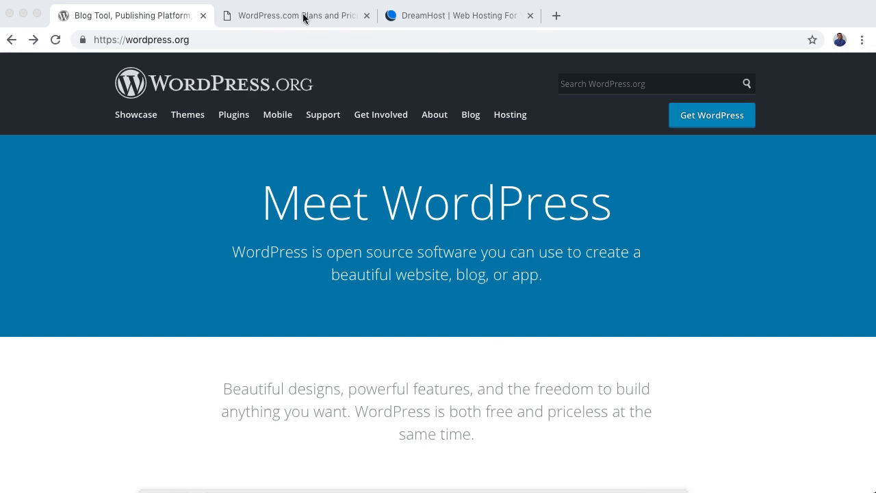
Review the features of the Free, Personal, Premium and Business plans on the WordPress.com pricing page
click(303, 17)
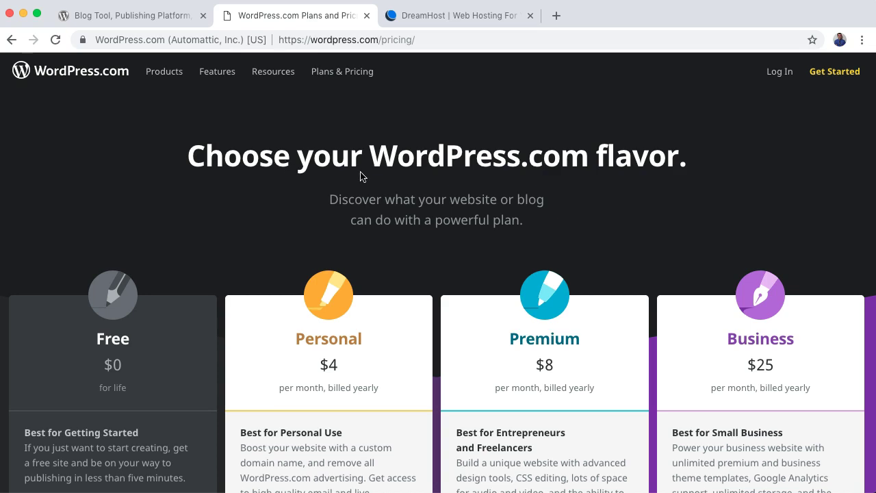
scroll(192, 227, down, 5)
scroll(192, 227, down, 8)
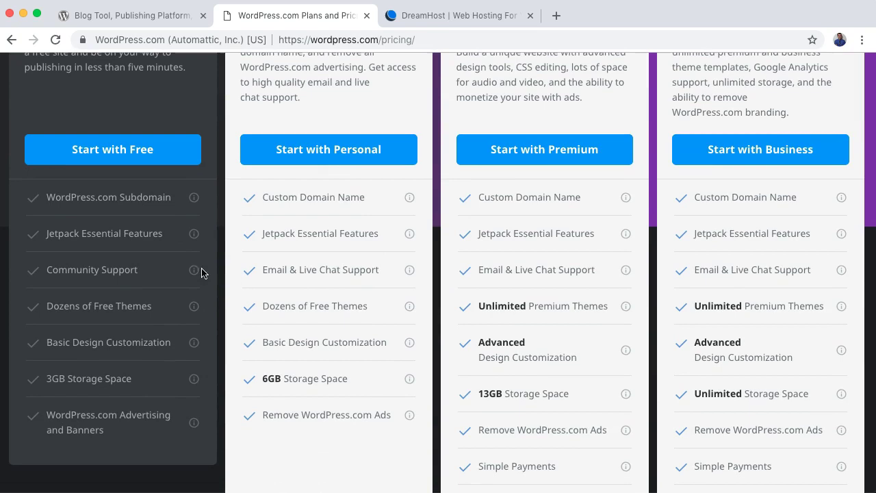
scroll(319, 304, up, 7)
scroll(319, 304, up, 6)
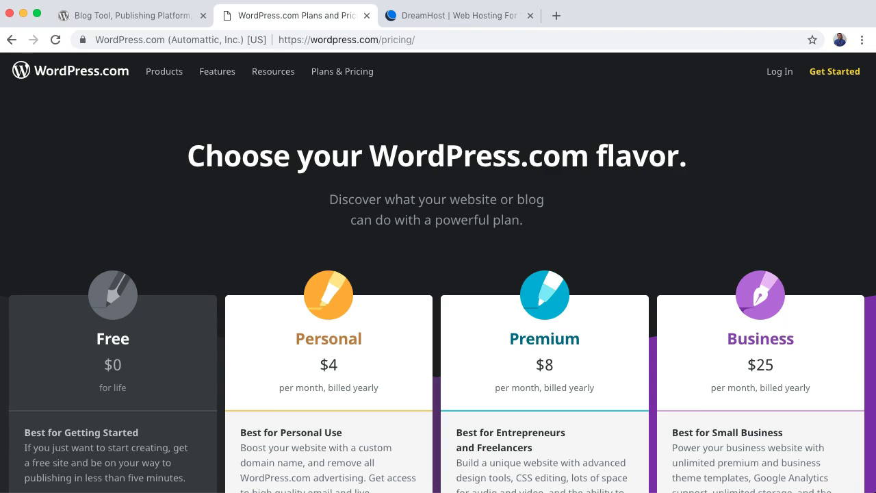
Return to the WordPress.org home page and look through its introduction and the Trusted by the Best section
click(123, 14)
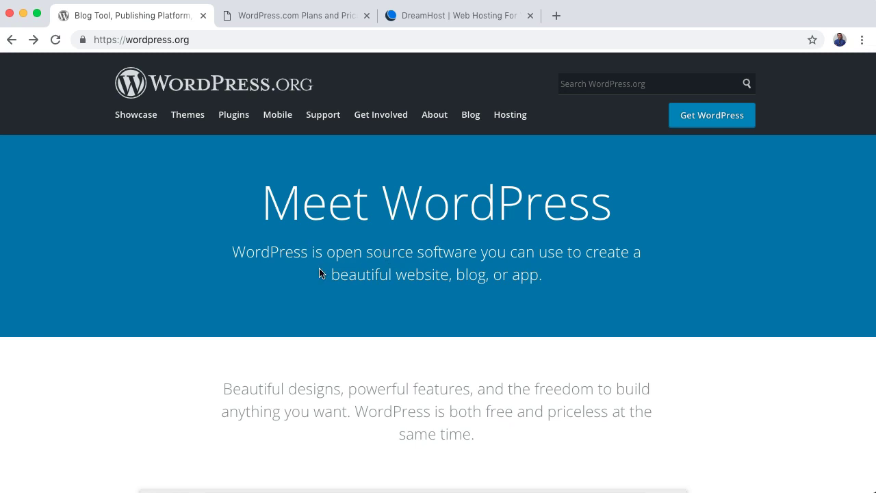
scroll(322, 271, down, 7)
scroll(323, 274, down, 2)
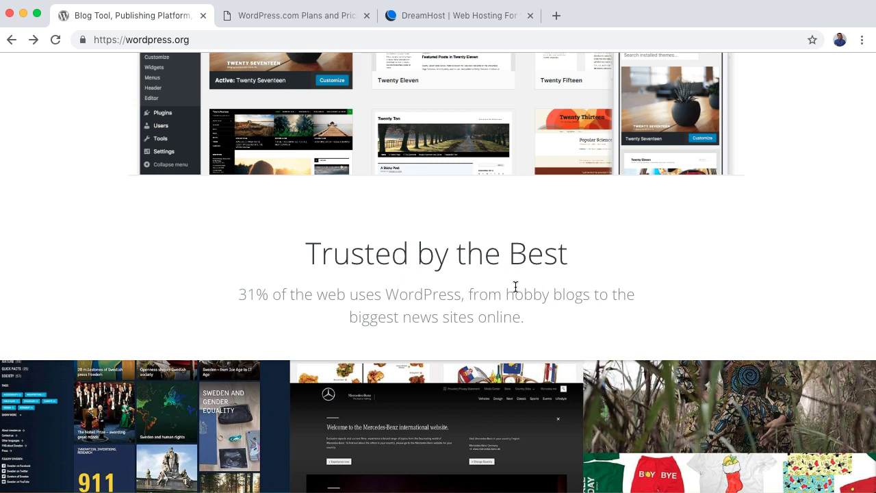
scroll(515, 286, up, 10)
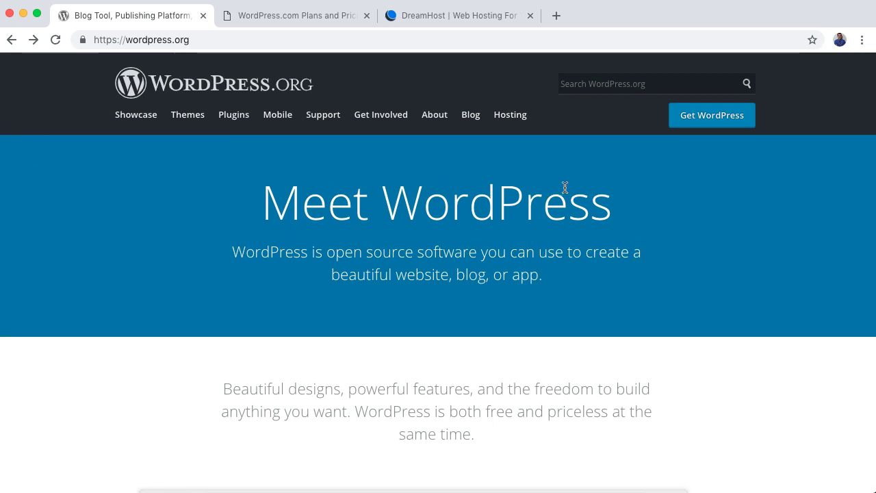
Open the WordPress.org Hosting page and examine the recommended hosts Bluehost, DreamHost and SiteGround
click(509, 116)
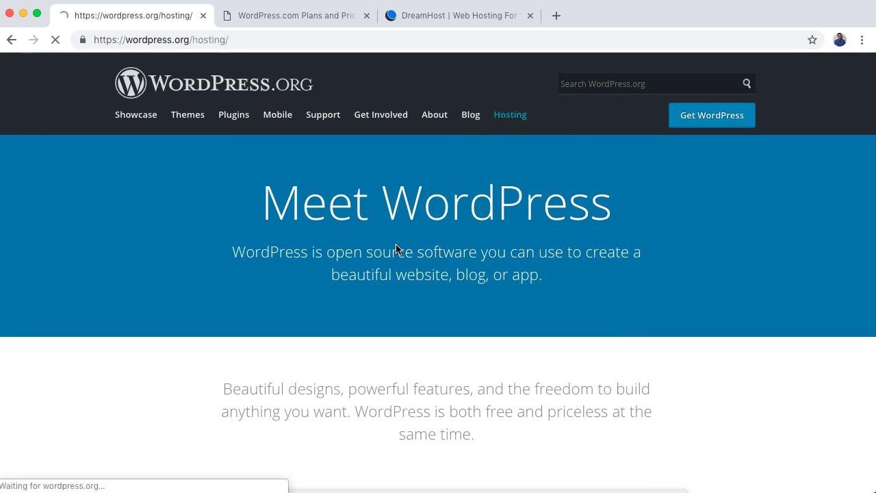
scroll(186, 239, down, 3)
scroll(187, 238, down, 3)
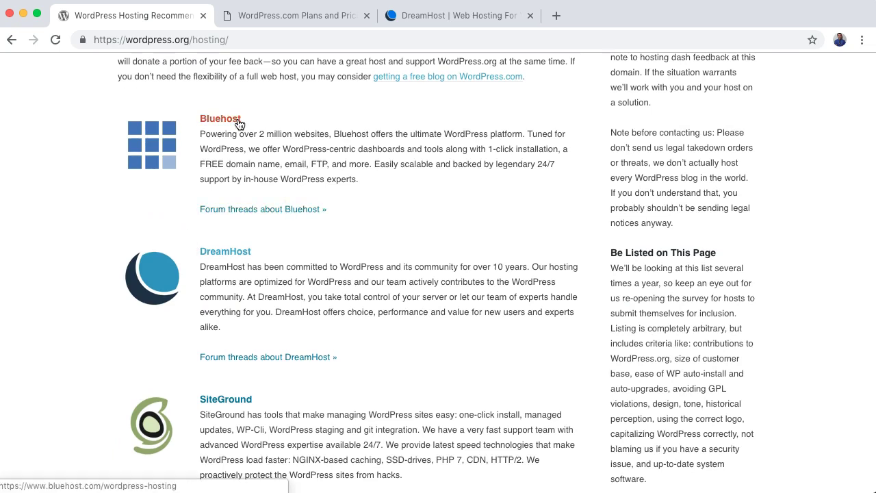
scroll(242, 248, down, 5)
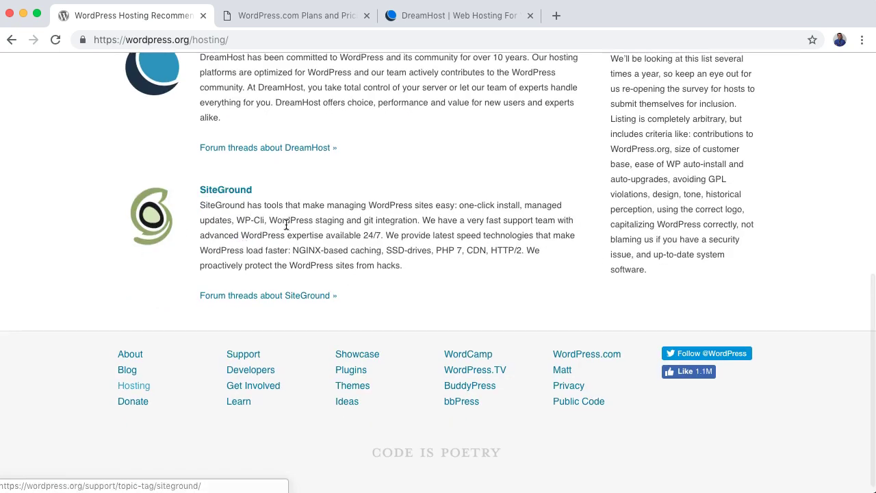
scroll(286, 226, up, 5)
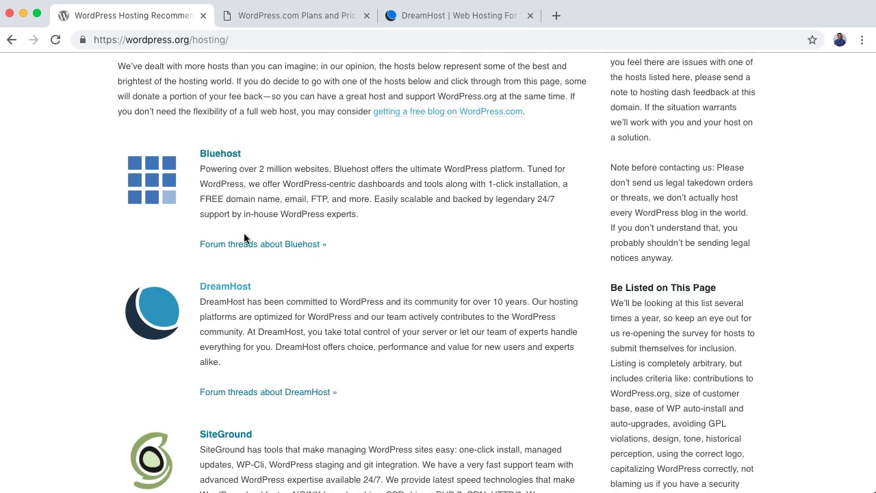
scroll(244, 238, down, 1)
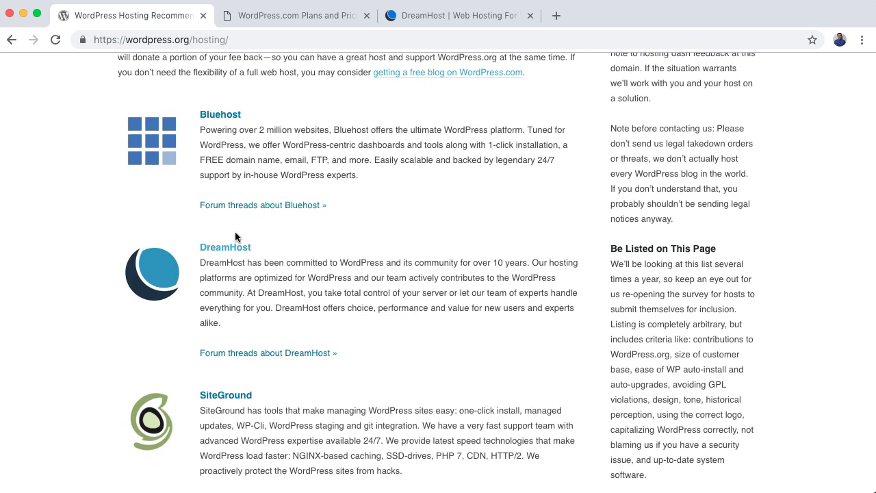
scroll(313, 226, up, 5)
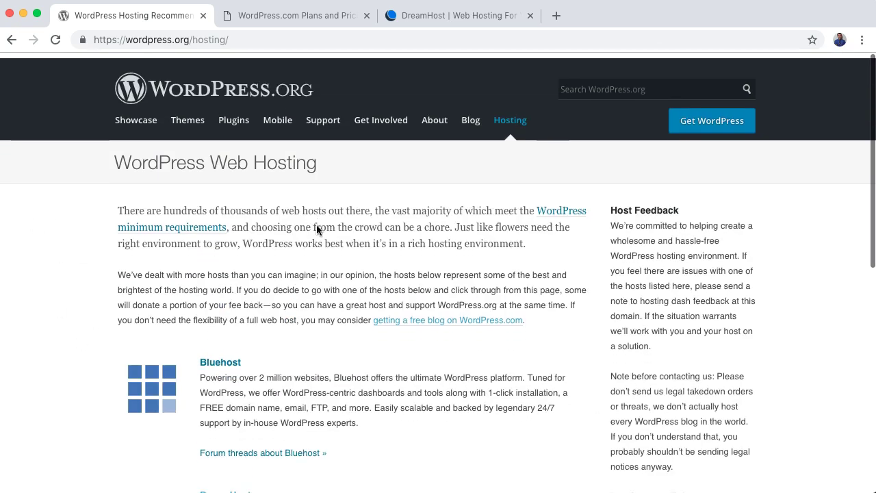
Open DreamHost's WordPress Hosting page and bring up all of its WordPress plans
click(478, 17)
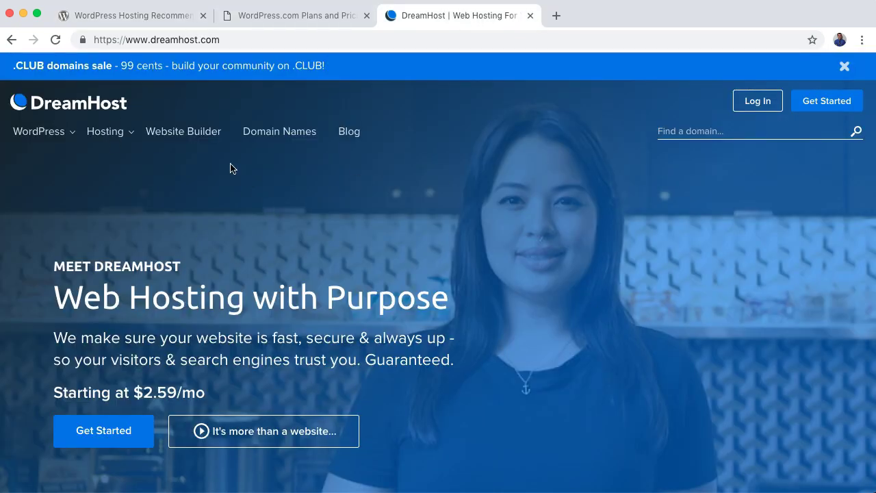
mouse_move(59, 136)
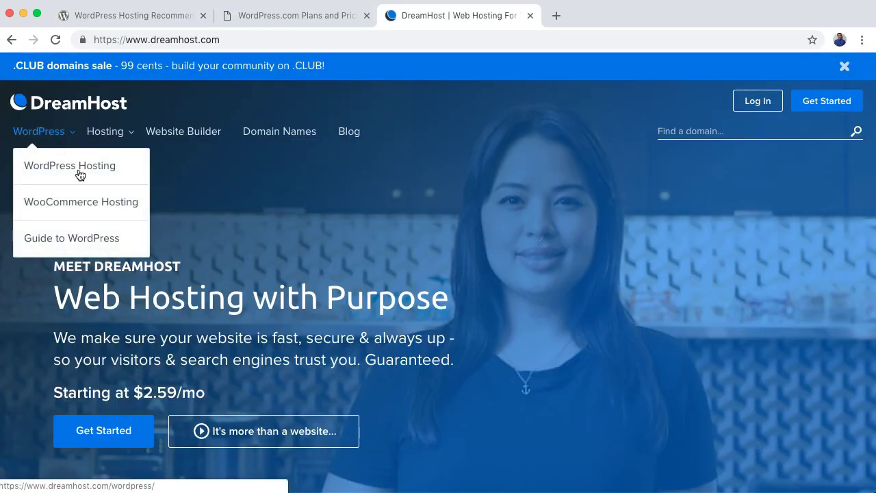
click(80, 174)
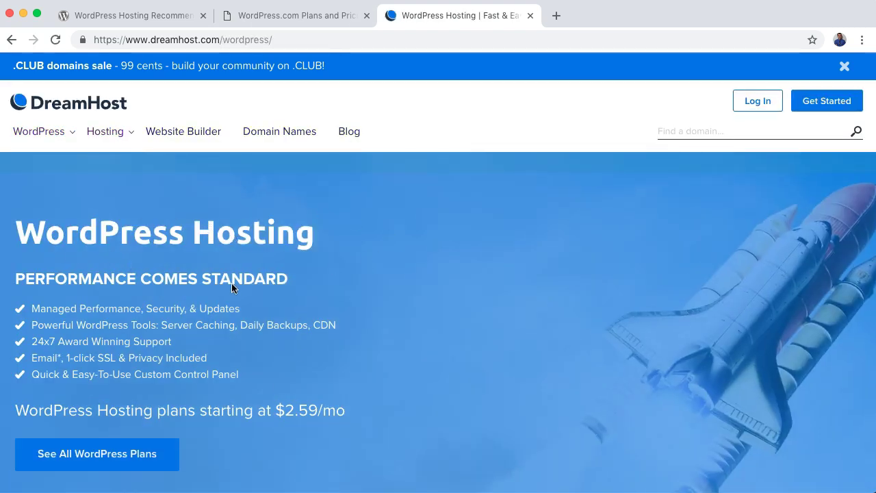
scroll(309, 326, down, 3)
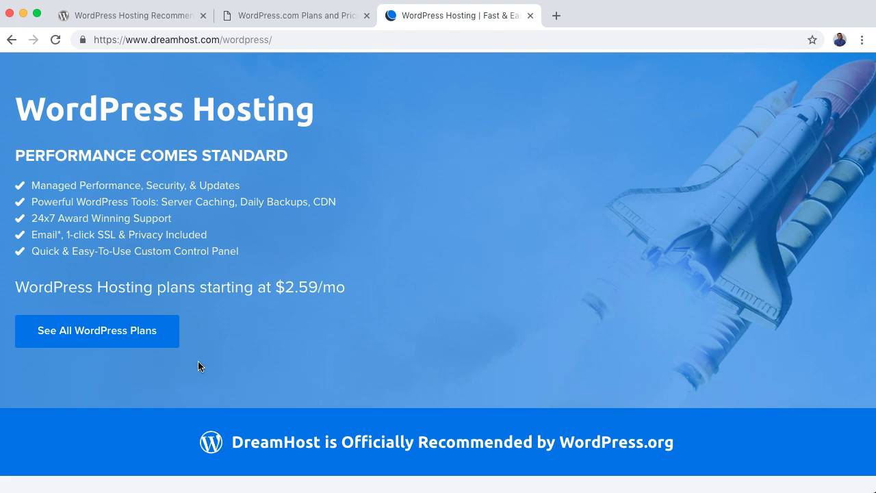
click(96, 342)
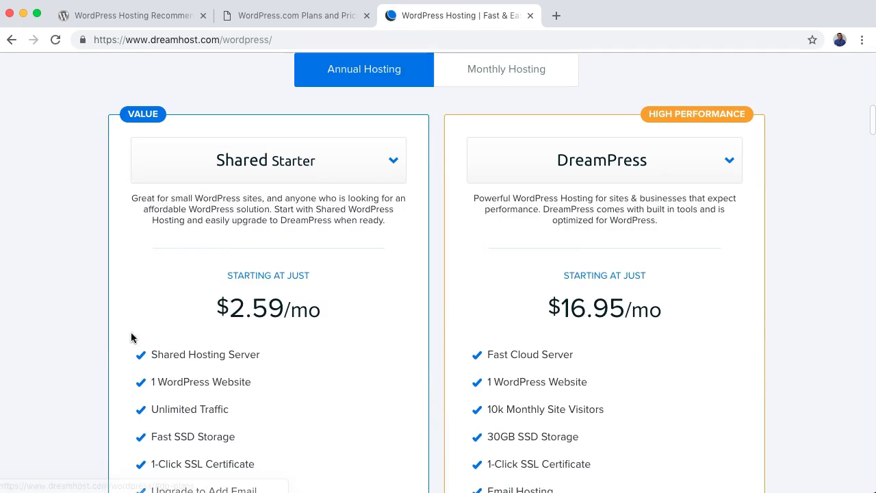
Show the Monthly Hosting prices and compare the Shared plan choices with DreamPress
click(513, 79)
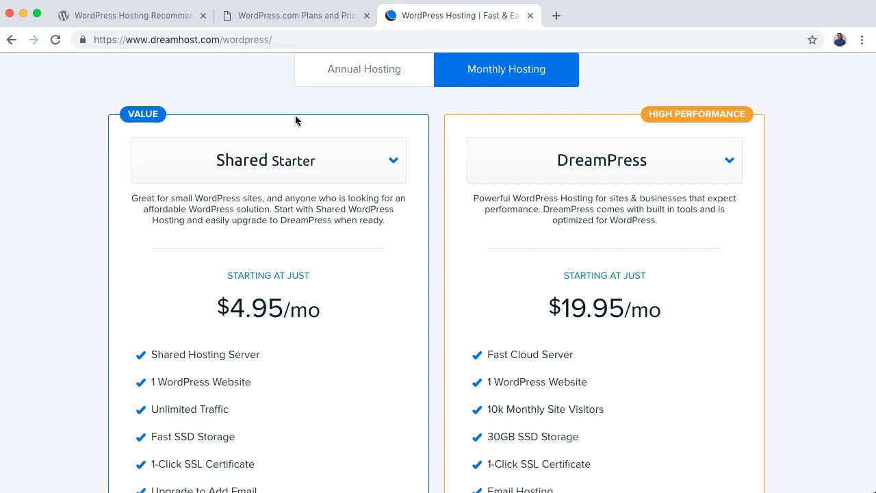
click(353, 174)
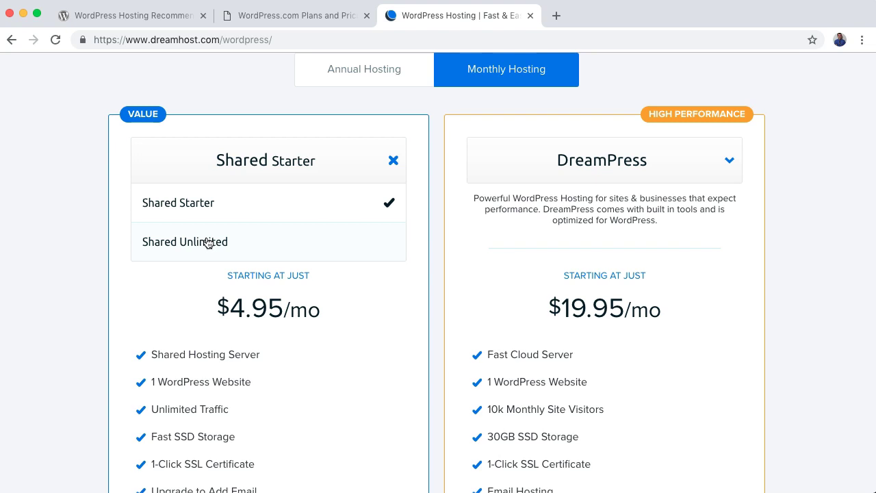
double_click(51, 182)
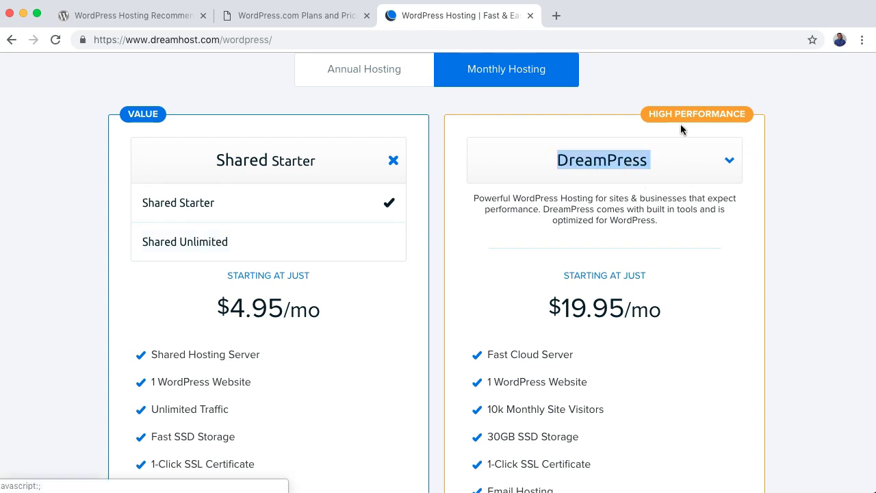
scroll(530, 174, down, 3)
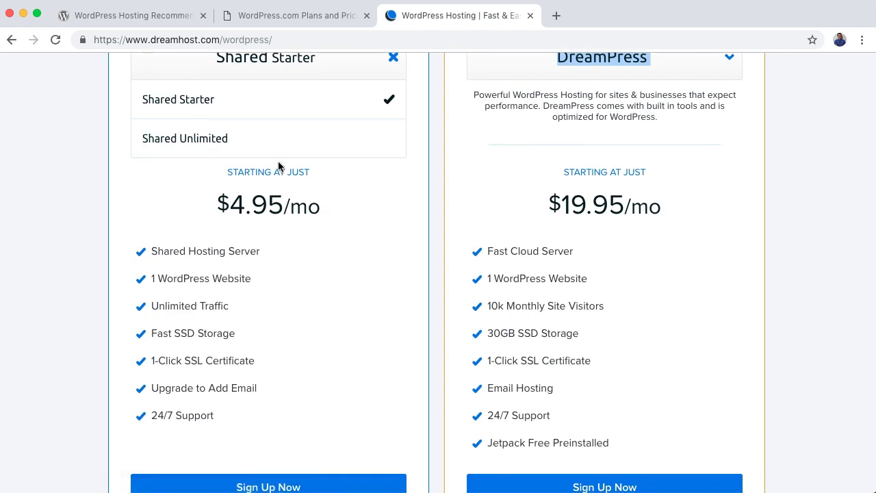
click(82, 179)
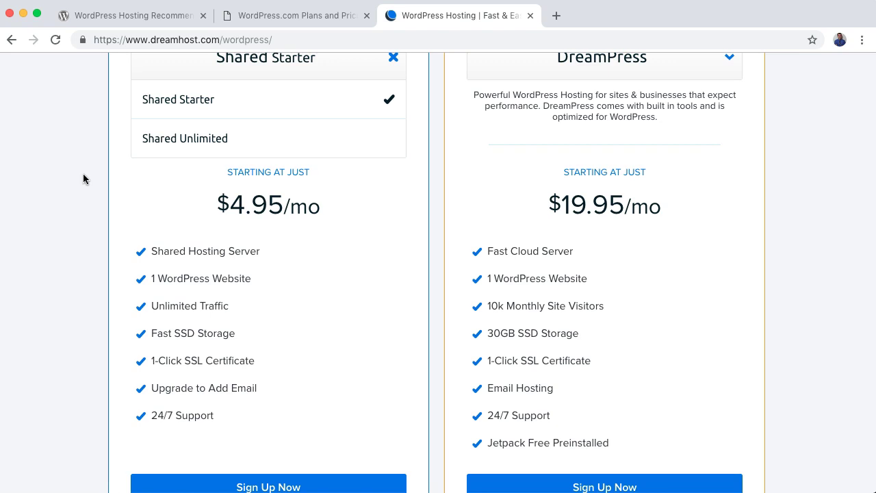
Start signing up for the Shared Starter hosting plan
scroll(296, 225, down, 3)
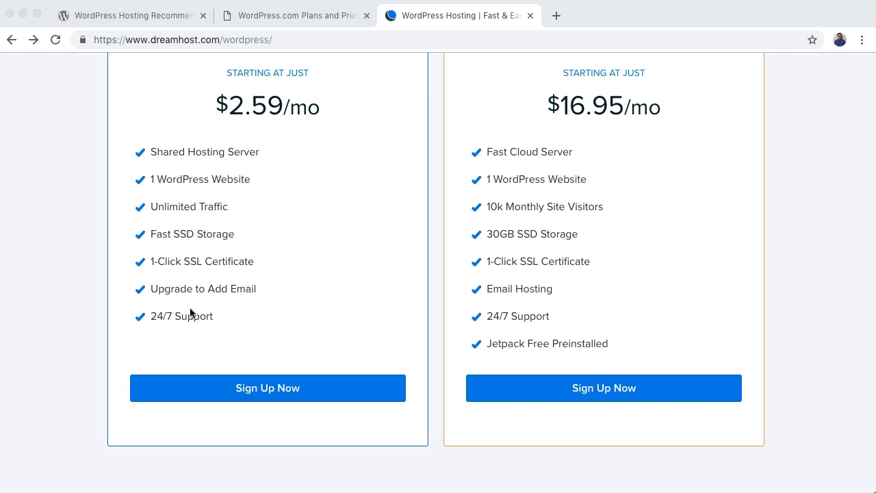
click(282, 388)
click(257, 390)
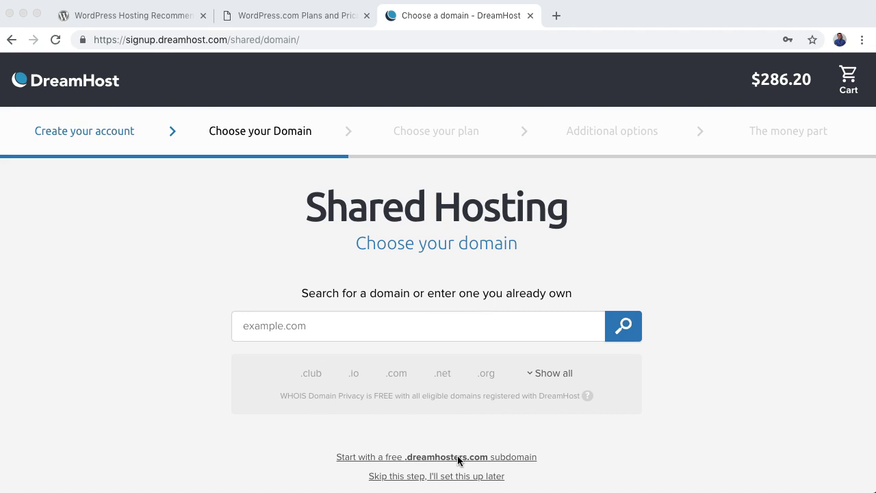
Choose a free .dreamhosters.com subdomain for the site and submit the name technicalcafetest
click(566, 452)
click(510, 458)
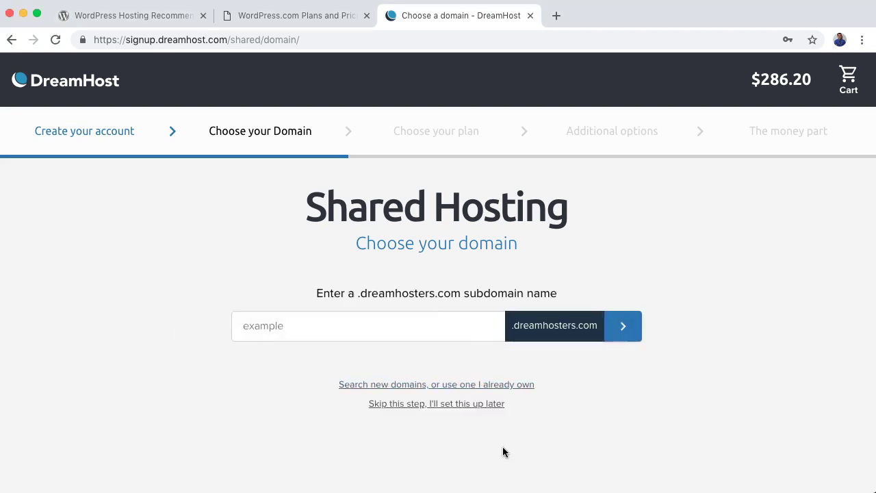
click(402, 325)
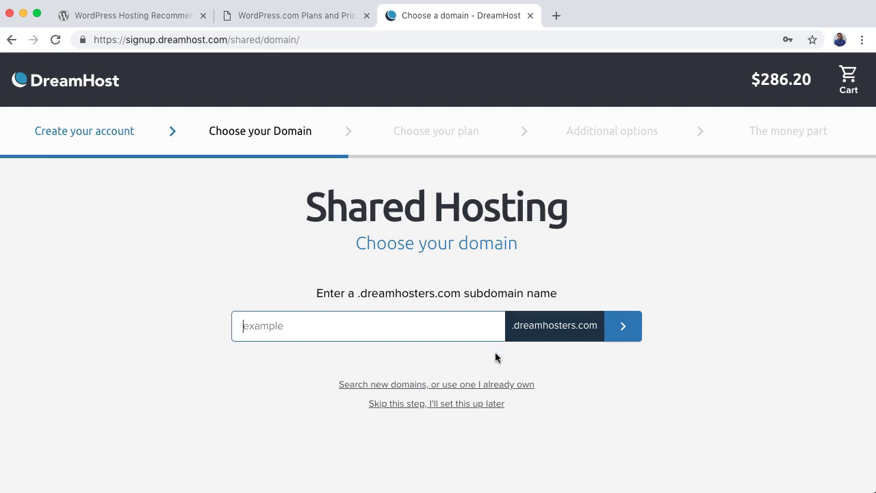
text(technicalcafetest)
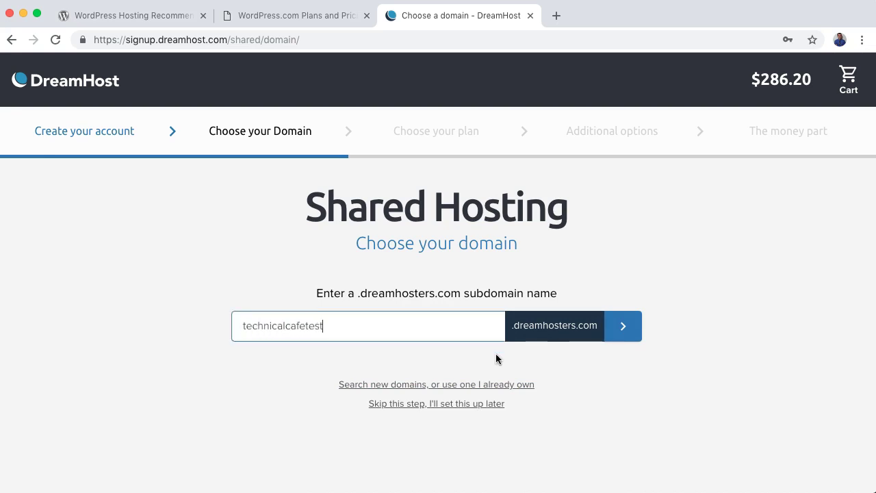
click(626, 329)
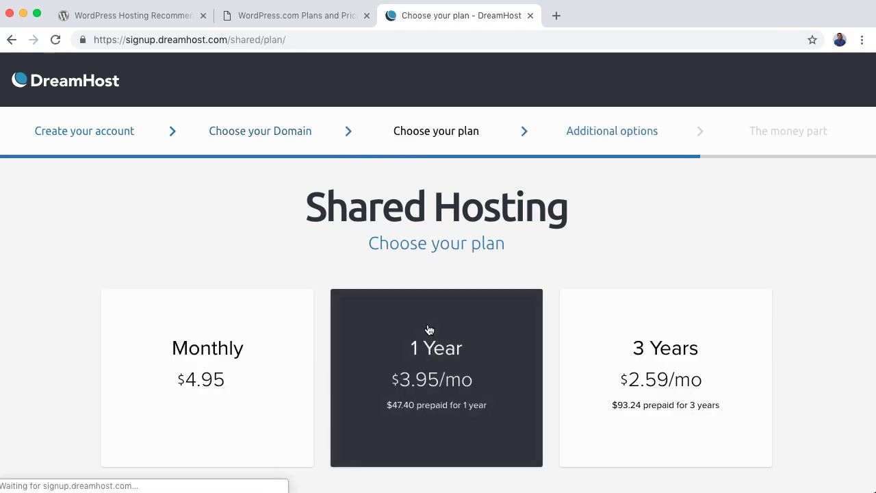
Select the Monthly billing plan for Shared Hosting and continue to the additional options
scroll(176, 258, down, 2)
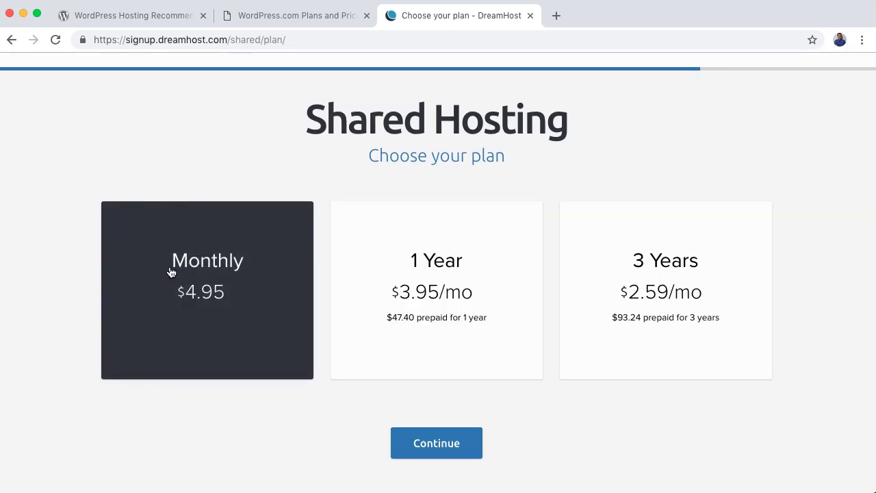
click(170, 272)
click(468, 440)
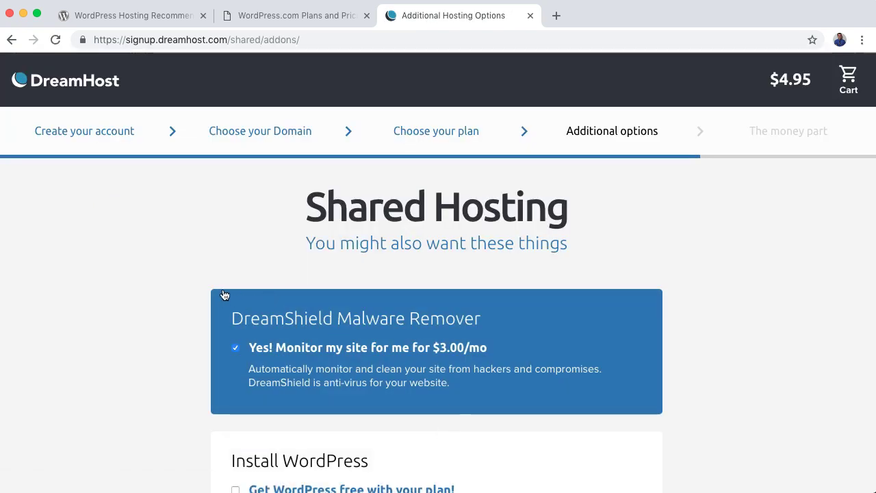
Remove the DreamShield Malware Remover add-on and include the free WordPress installation with the plan
scroll(199, 258, down, 3)
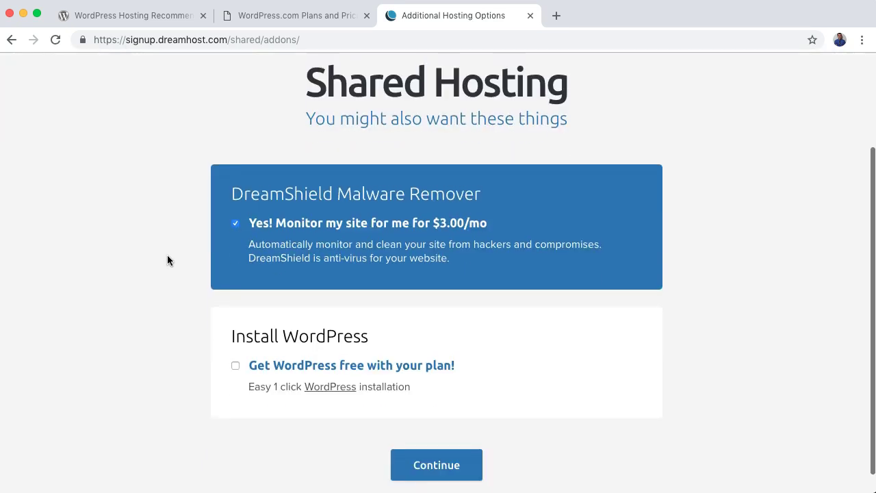
click(237, 220)
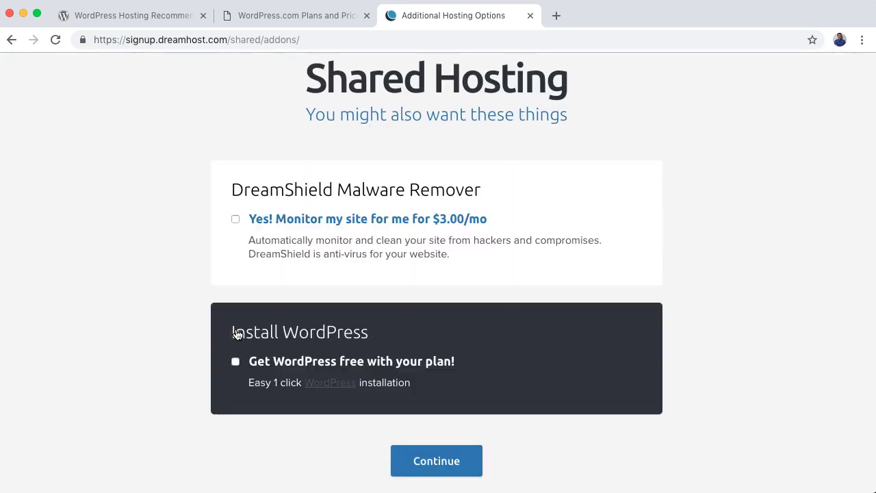
scroll(113, 326, down, 1)
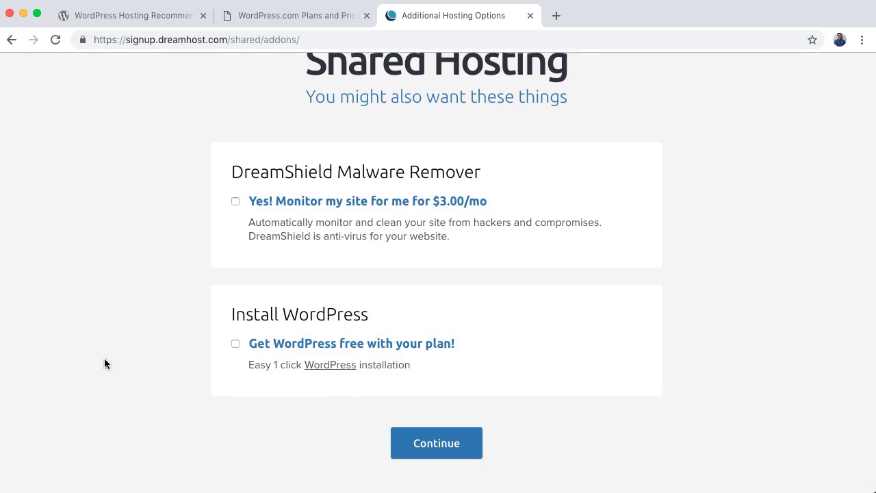
click(234, 341)
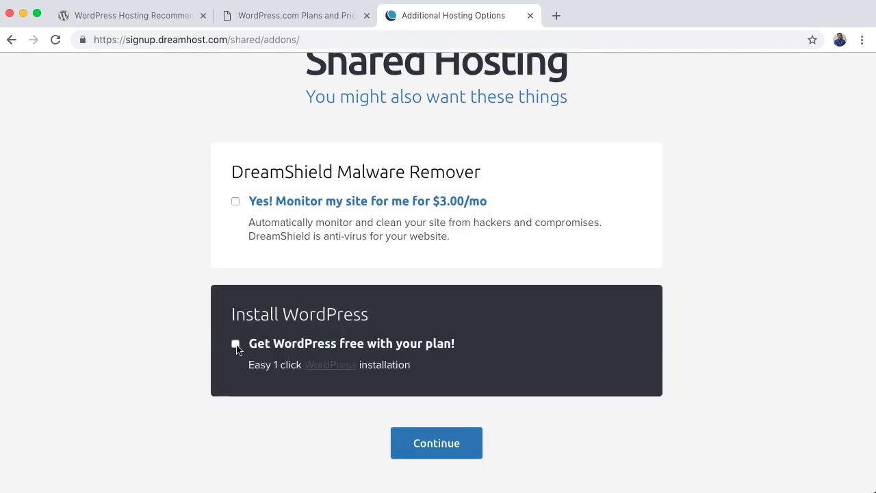
click(236, 345)
scroll(200, 359, down, 3)
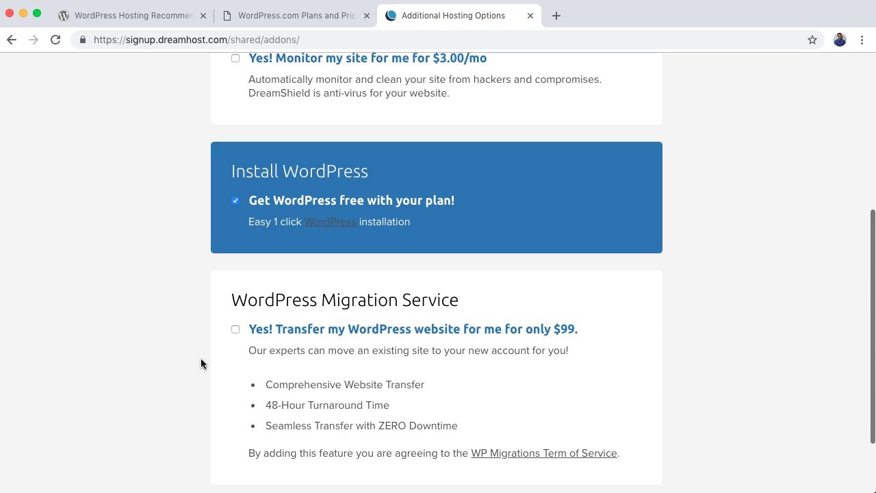
Continue to billing without adding the WordPress Migration Service
scroll(203, 357, down, 2)
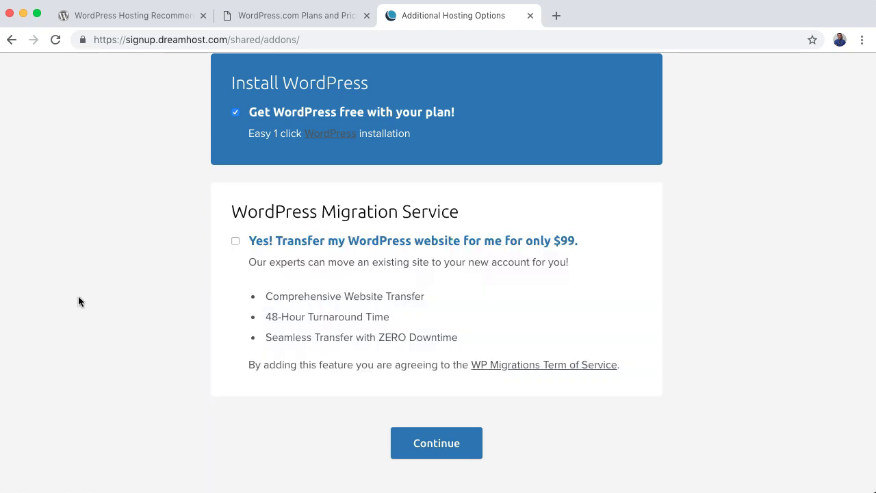
click(460, 449)
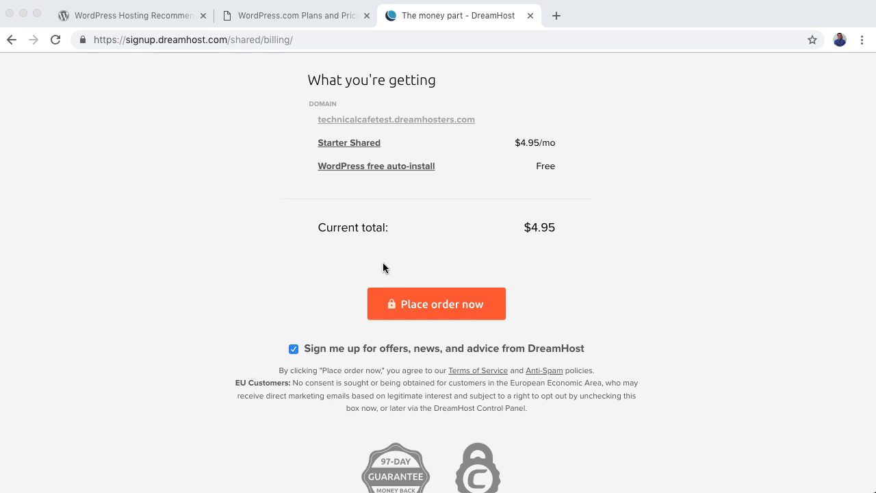
Opt out of offers, news, and advice from DreamHost and place the Starter Shared order
click(294, 348)
click(294, 350)
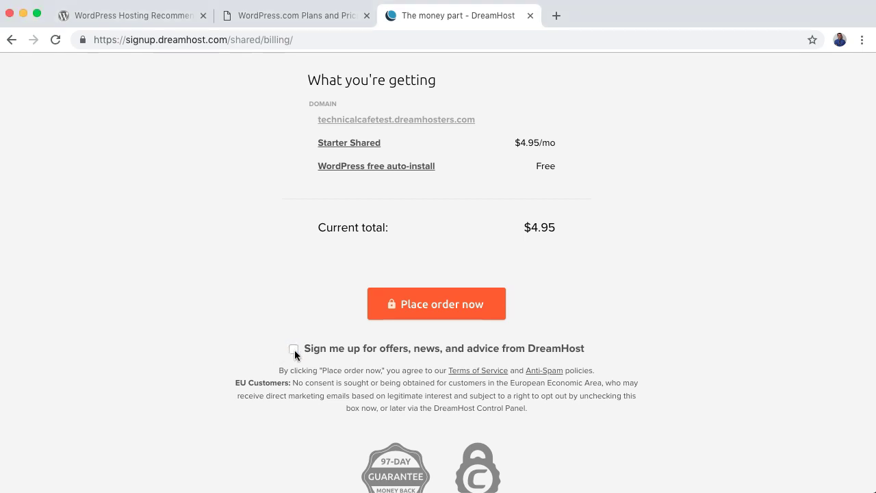
click(451, 311)
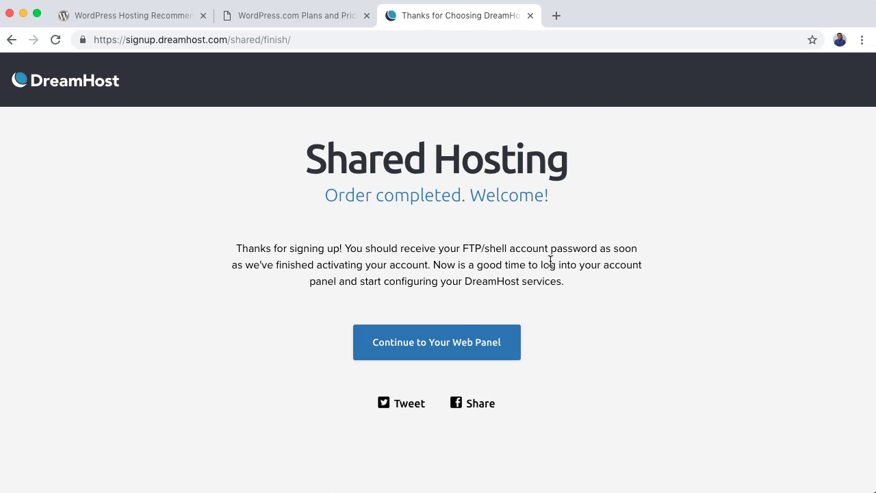
Continue to the DreamHost web panel and open its Install WordPress option for building a website
click(464, 347)
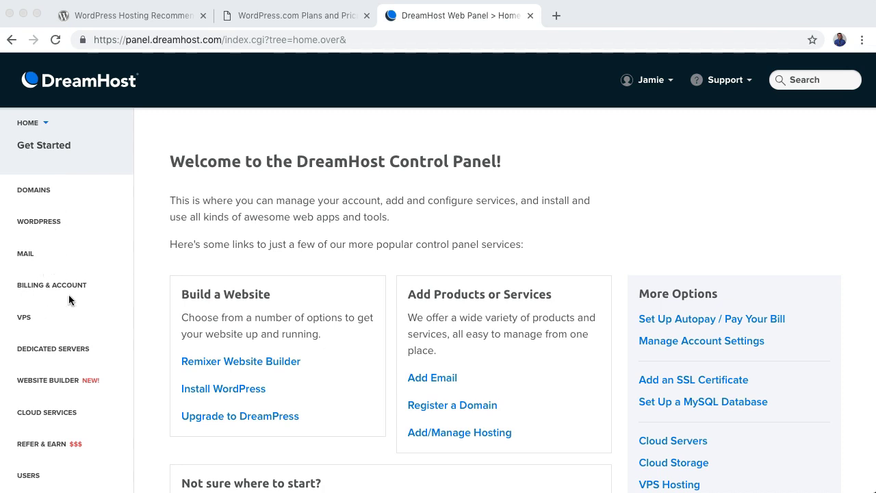
scroll(68, 299, down, 3)
scroll(236, 298, up, 3)
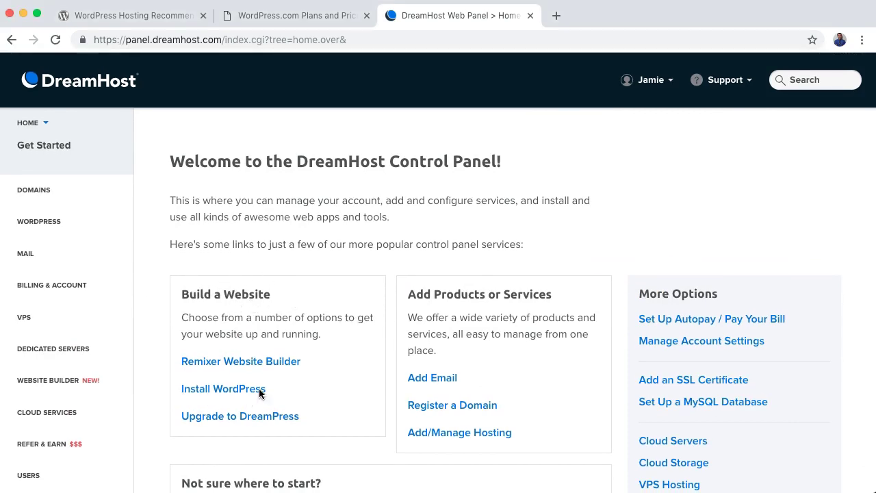
click(235, 395)
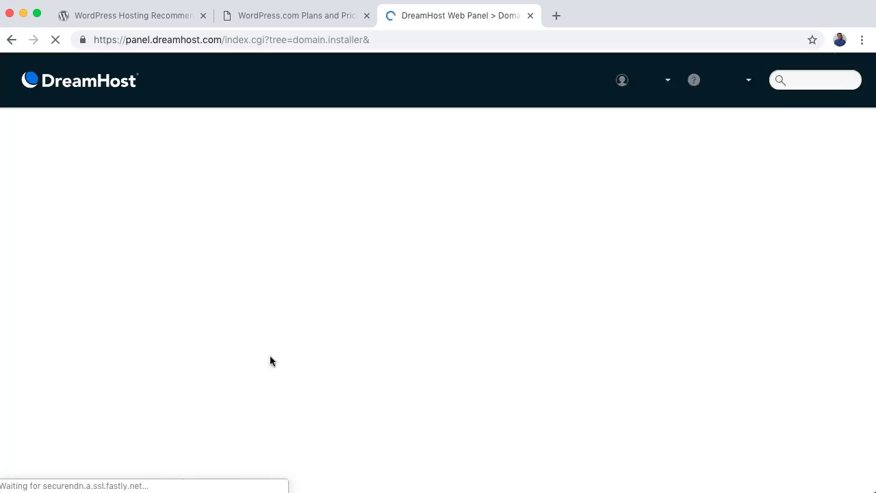
Open the list of installed one-click applications and expand the entry for technicalcafetest.dreamhosters.com
scroll(328, 284, down, 1)
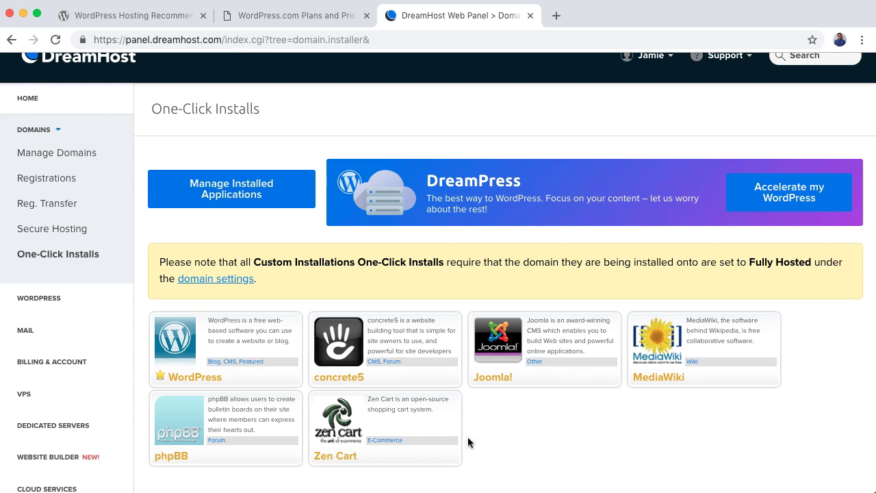
scroll(299, 369, up, 1)
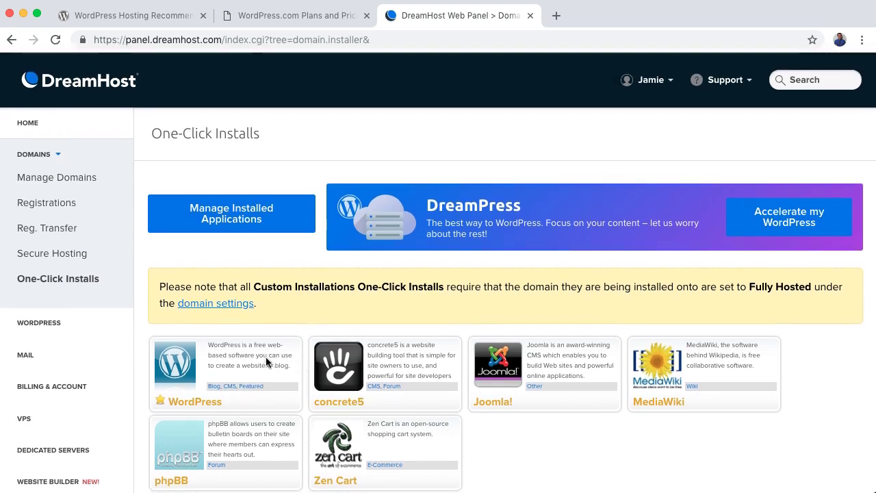
scroll(171, 300, down, 1)
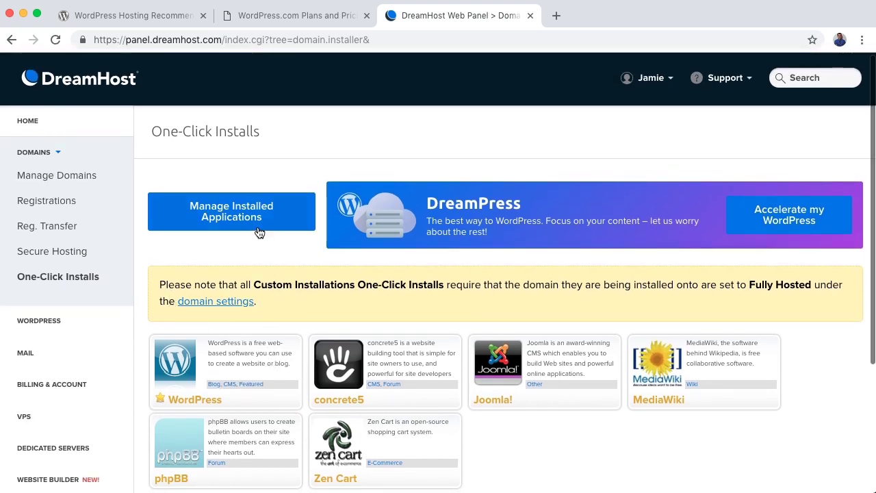
scroll(256, 226, up, 1)
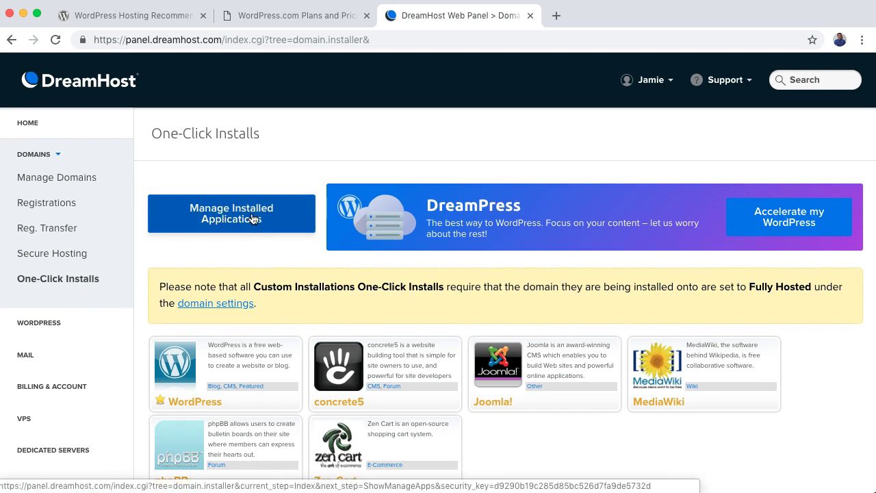
click(252, 219)
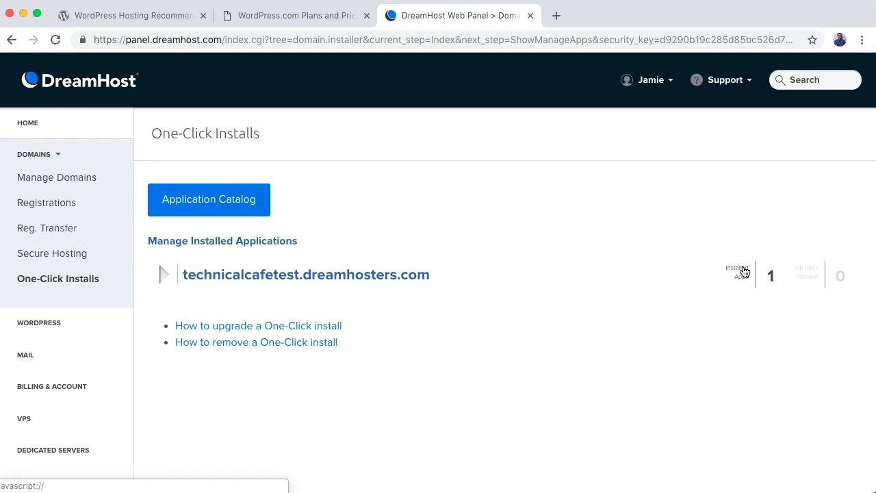
click(163, 275)
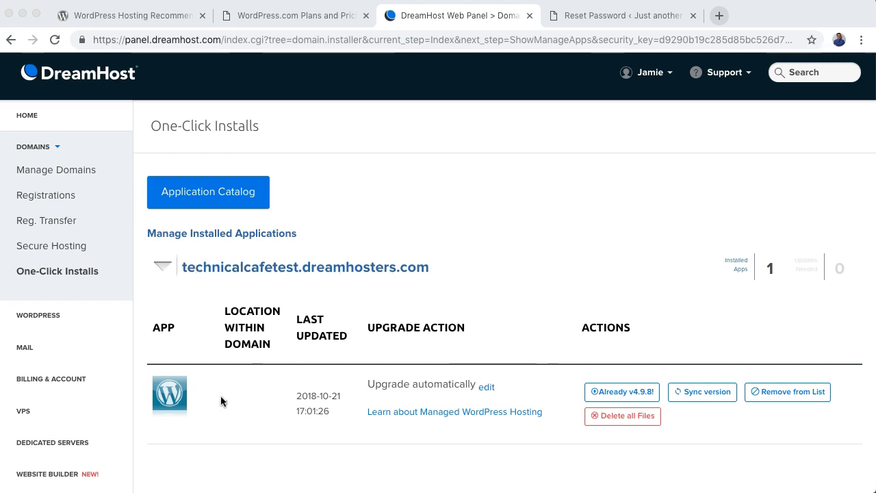
Open the technicalcafetest.dreamhosters.com site from its WordPress installation and look through the default home page down to the footer
click(225, 403)
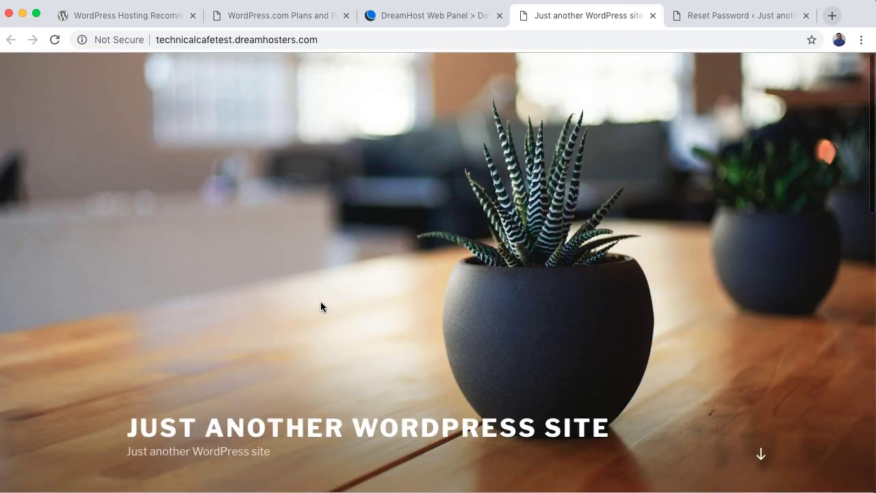
scroll(337, 304, down, 5)
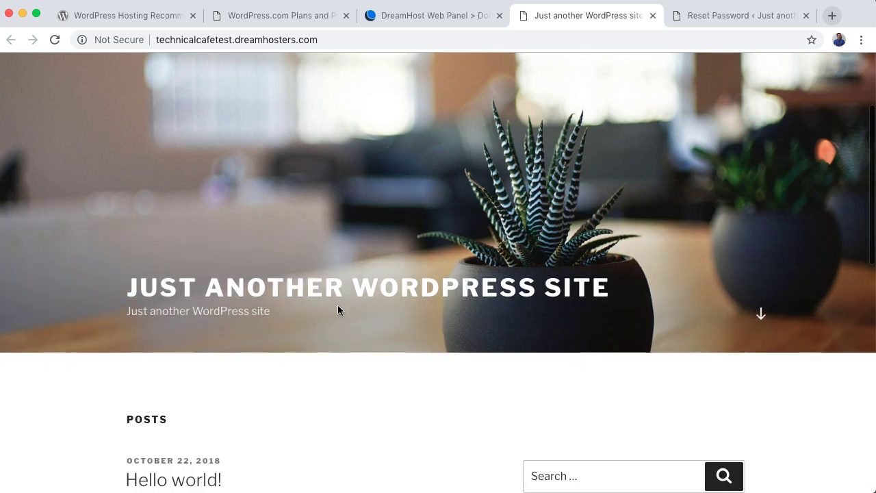
scroll(353, 258, down, 5)
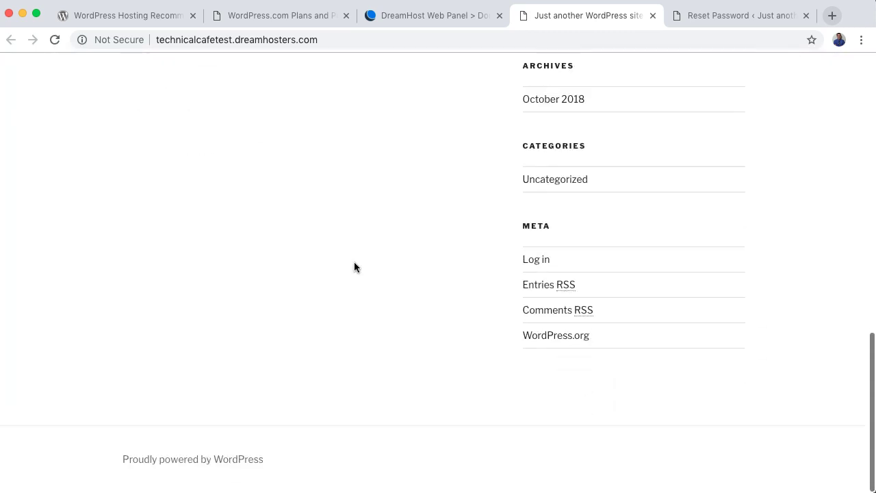
scroll(354, 264, up, 10)
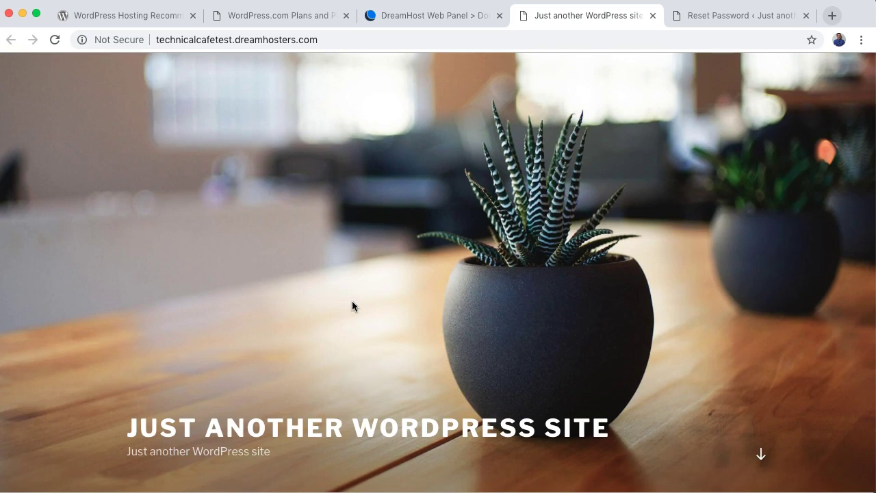
scroll(352, 301, down, 15)
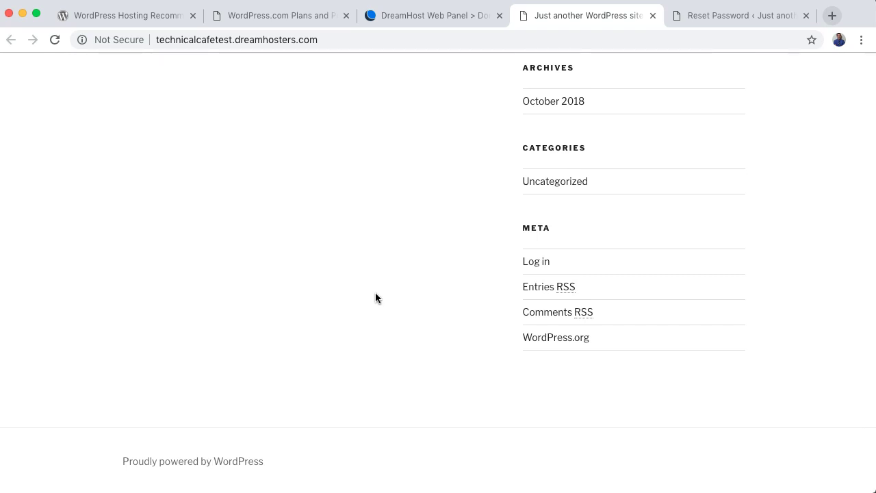
Set the new WordPress account password on the site's Reset Password page and proceed to the login form
click(718, 21)
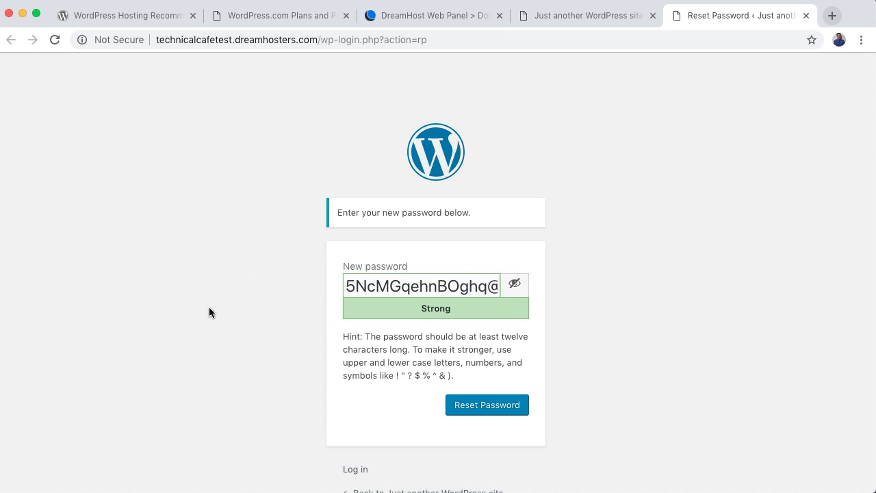
key(Return)
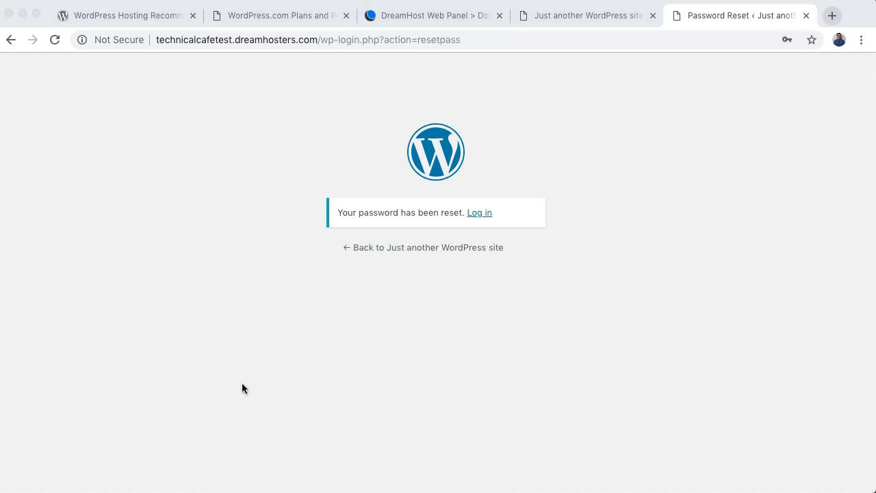
click(483, 214)
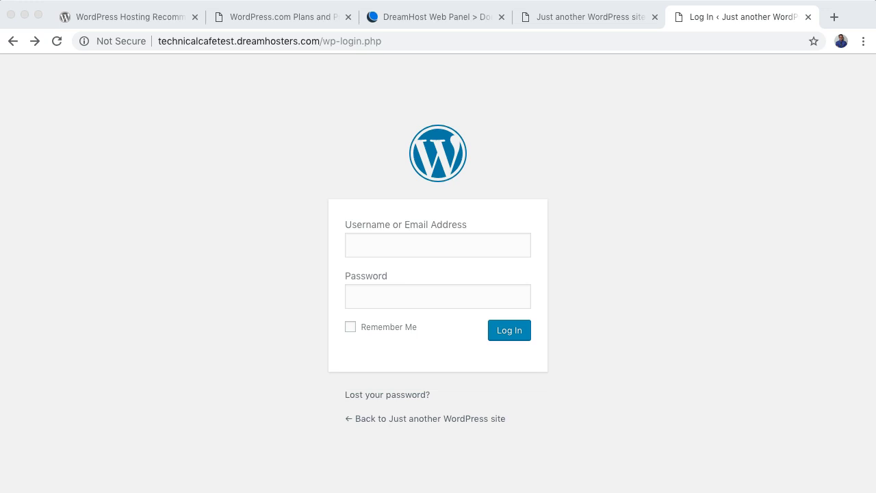
Log in to the WordPress admin with the account's e-mail address and password
click(406, 245)
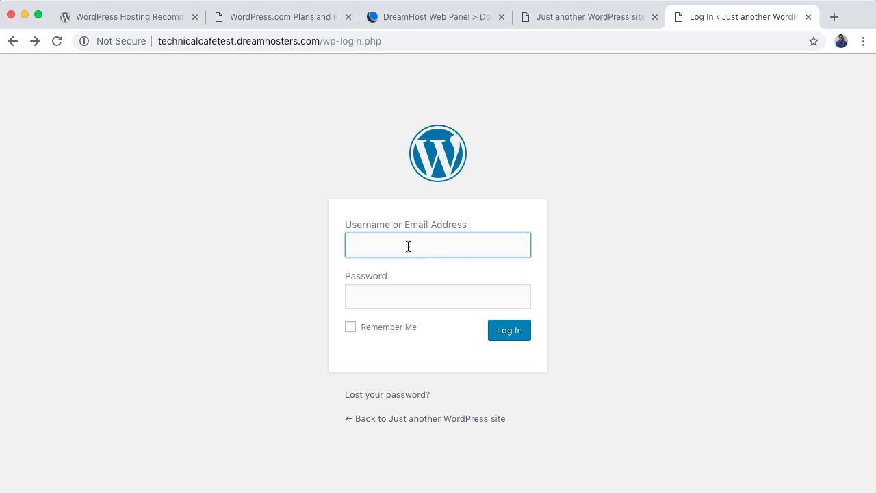
text(jami)
key(Down)
key(Tab)
text(*********)
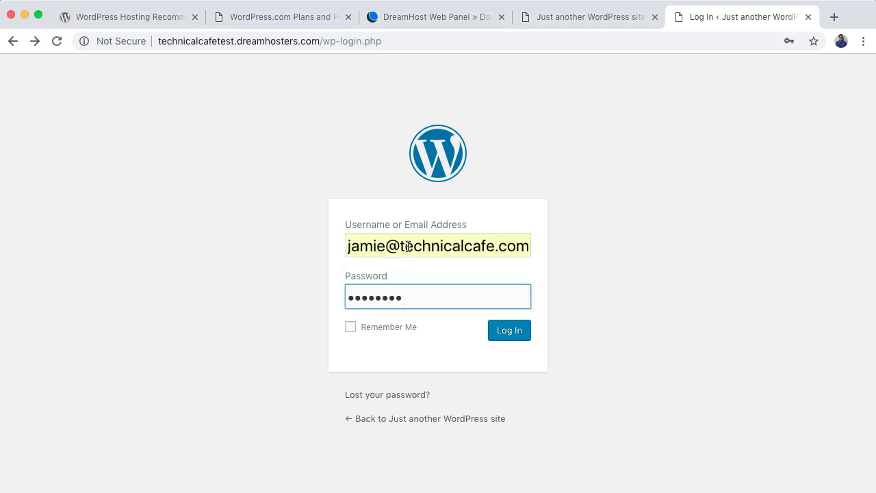
click(513, 335)
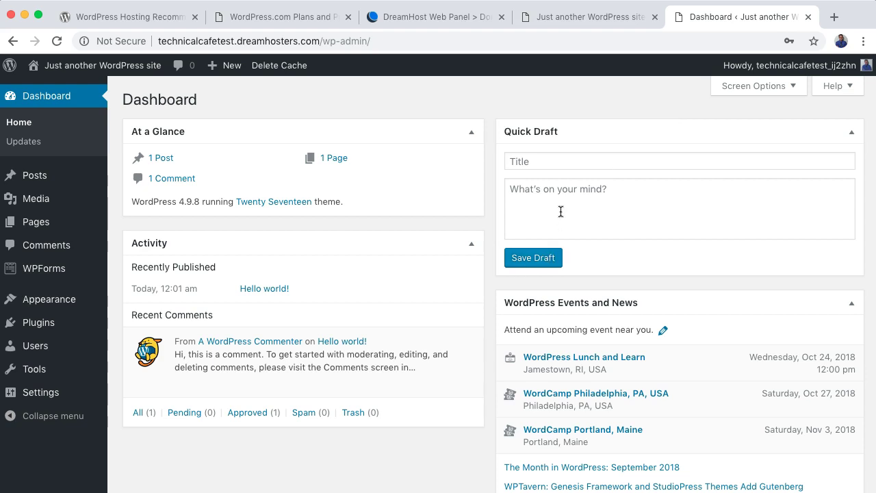
Look over the WordPress dashboard, including the At a Glance, Activity, Quick Draft, and WordPress Events and News sections
mouse_move(47, 182)
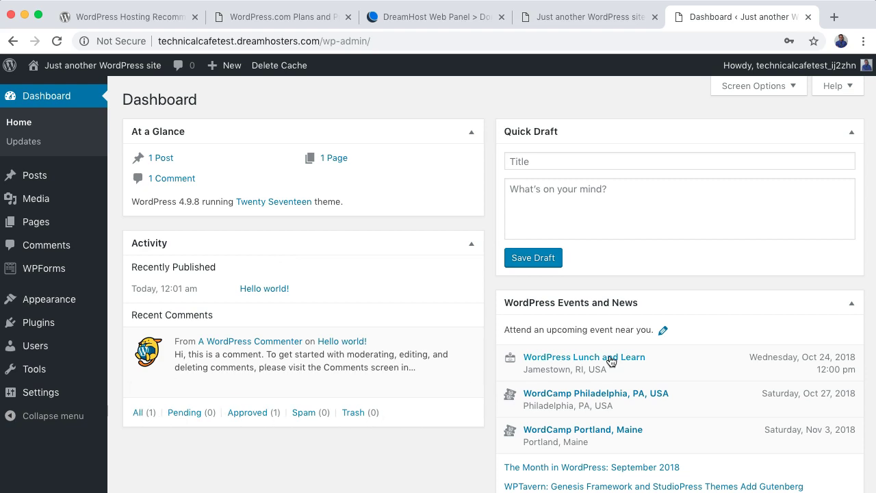
scroll(611, 358, down, 5)
scroll(611, 359, down, 2)
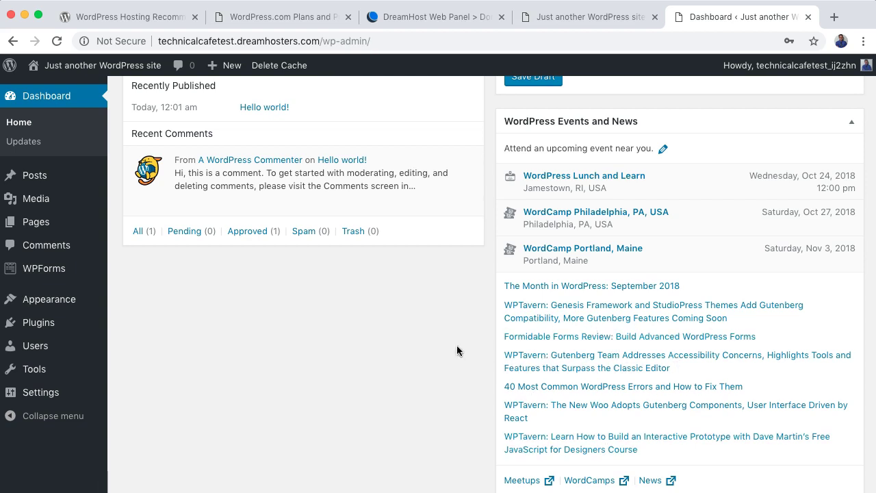
scroll(273, 322, up, 5)
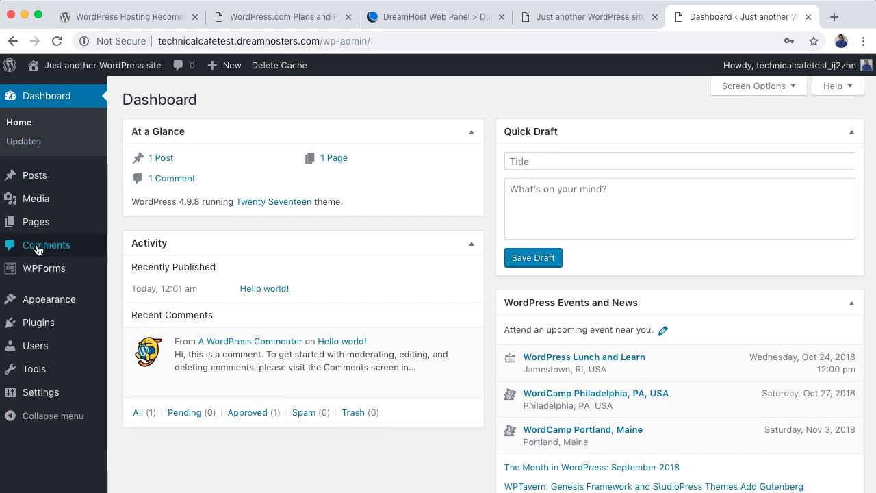
mouse_move(59, 199)
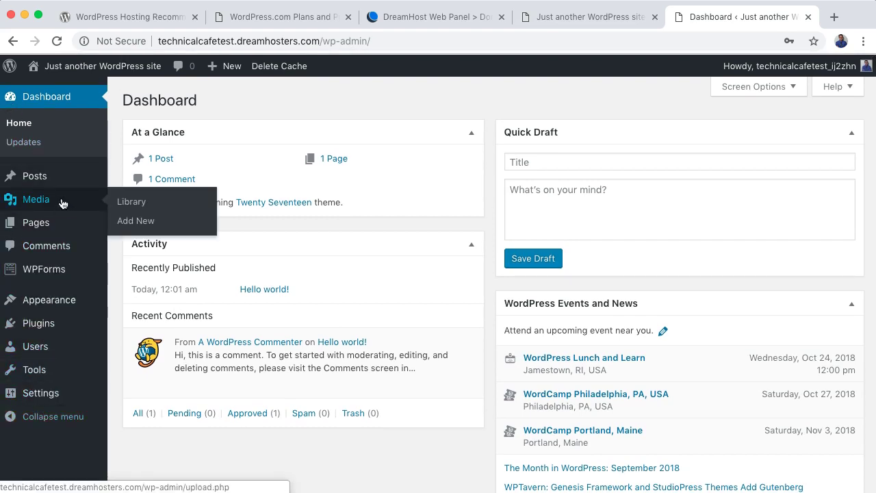
scroll(64, 199, down, 1)
scroll(64, 198, down, 1)
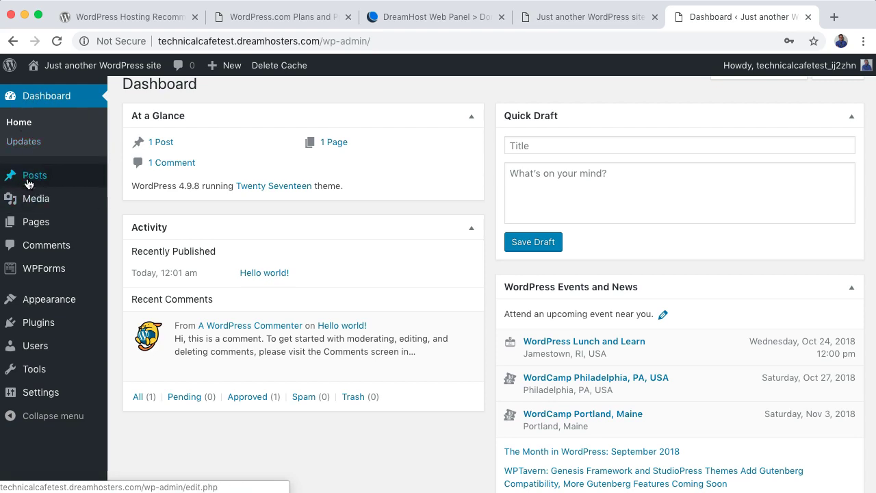
Examine the admin options available under Posts, Media, Pages, WPForms, Appearance, Plugins, Users, Tools, and Settings
mouse_move(16, 178)
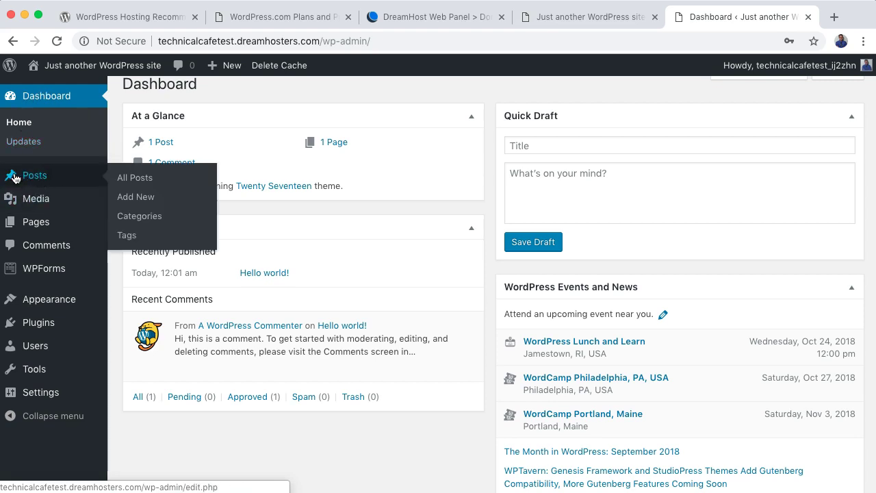
mouse_move(19, 202)
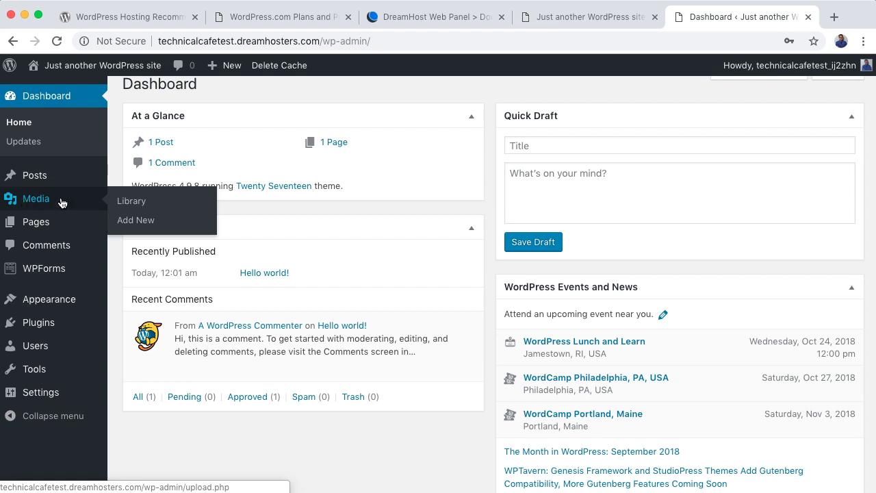
mouse_move(34, 224)
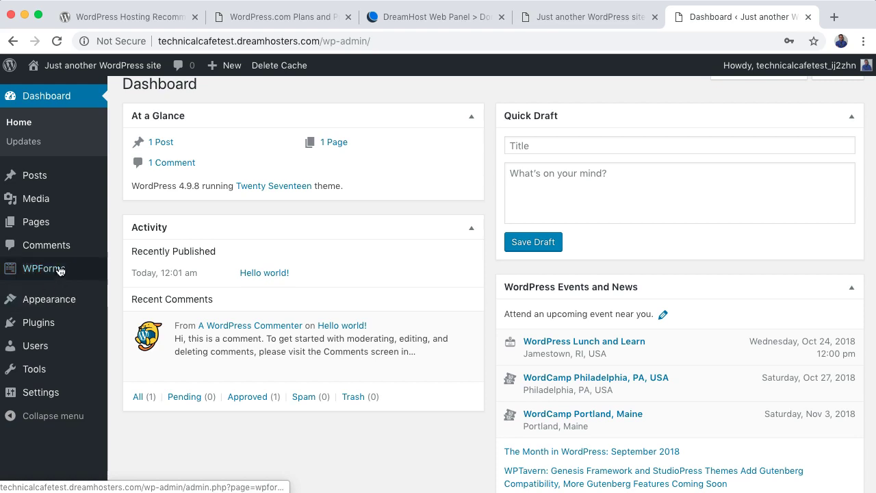
mouse_move(58, 277)
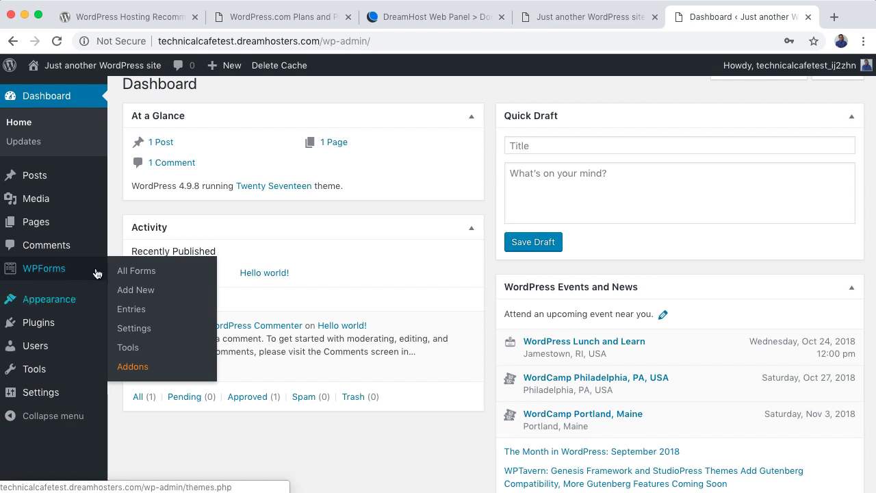
mouse_move(59, 299)
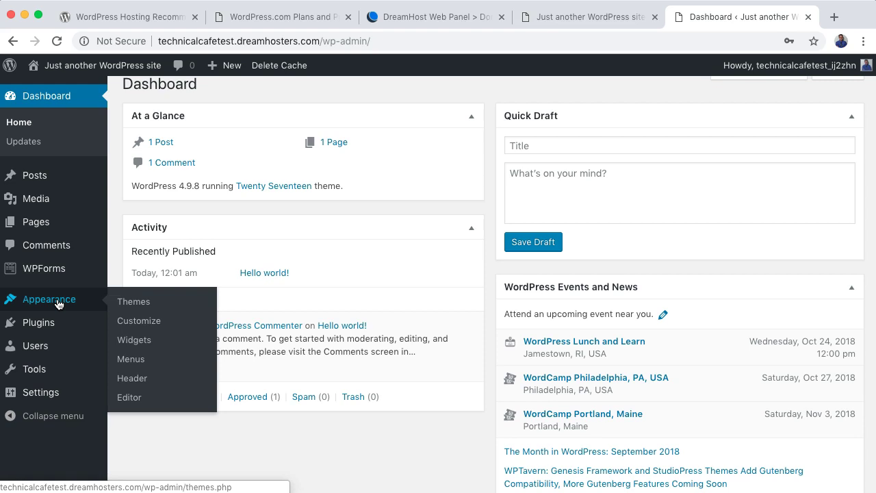
mouse_move(45, 323)
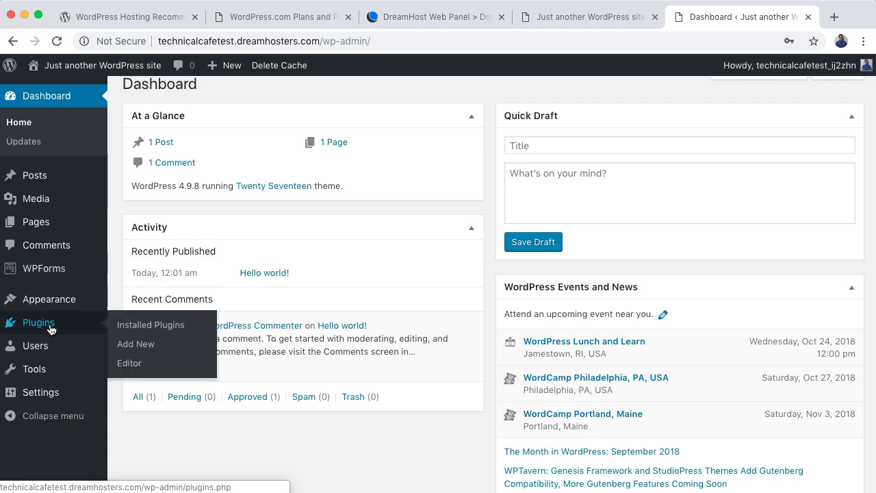
mouse_move(51, 352)
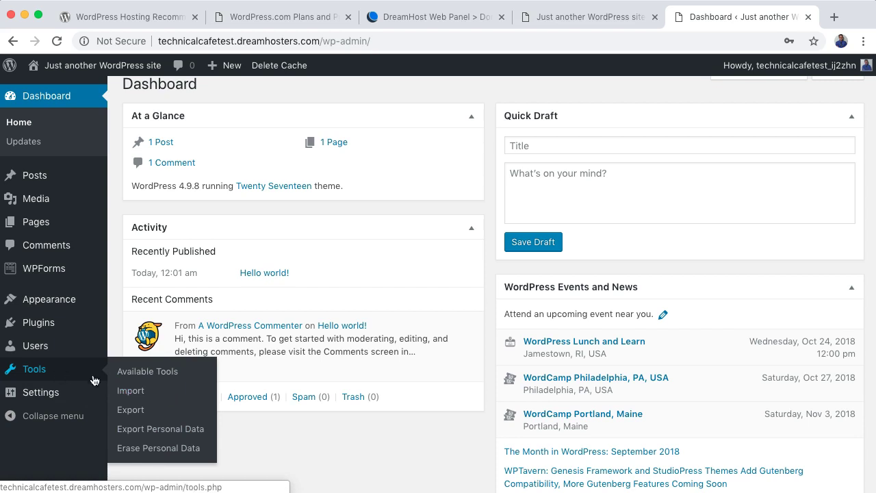
mouse_move(56, 404)
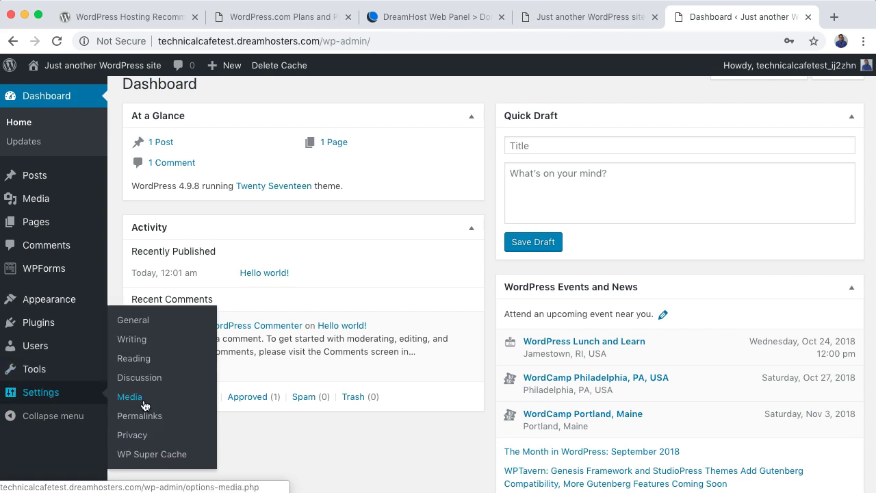